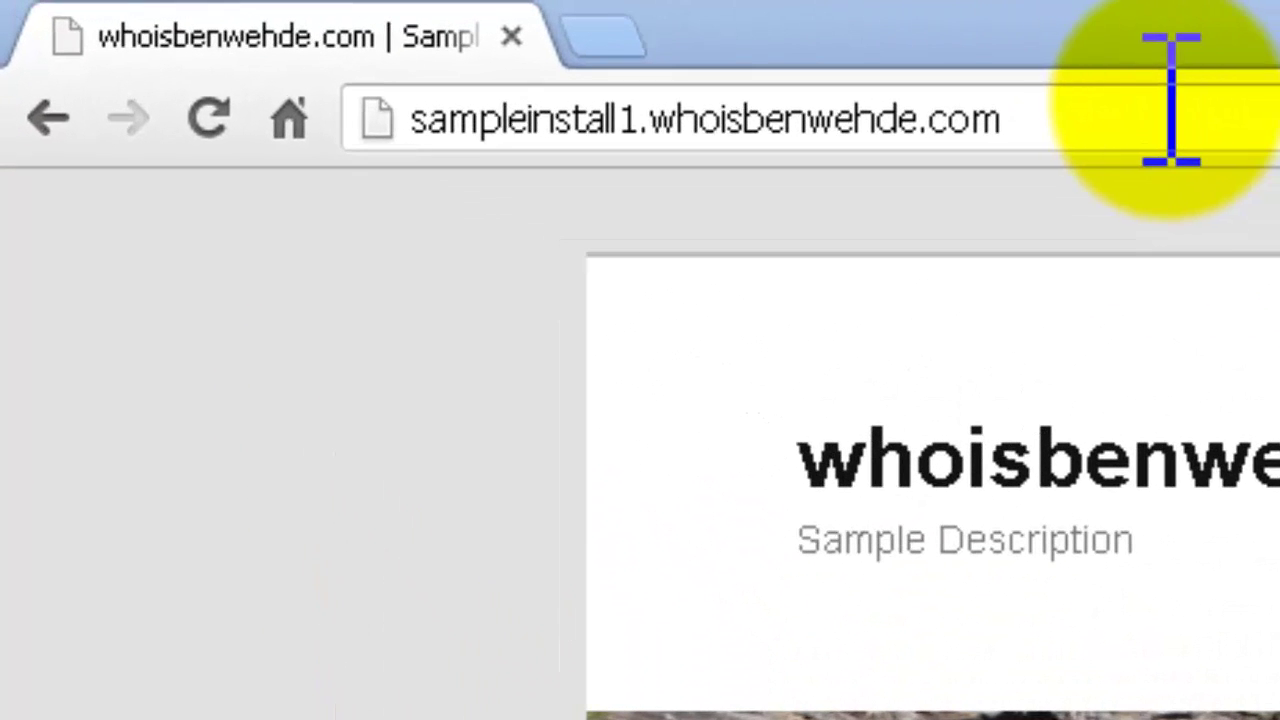
# Step: Scroll down the front page and follow the sidebar's Log in link to wp-login.php
pyautogui.click(1170, 100)
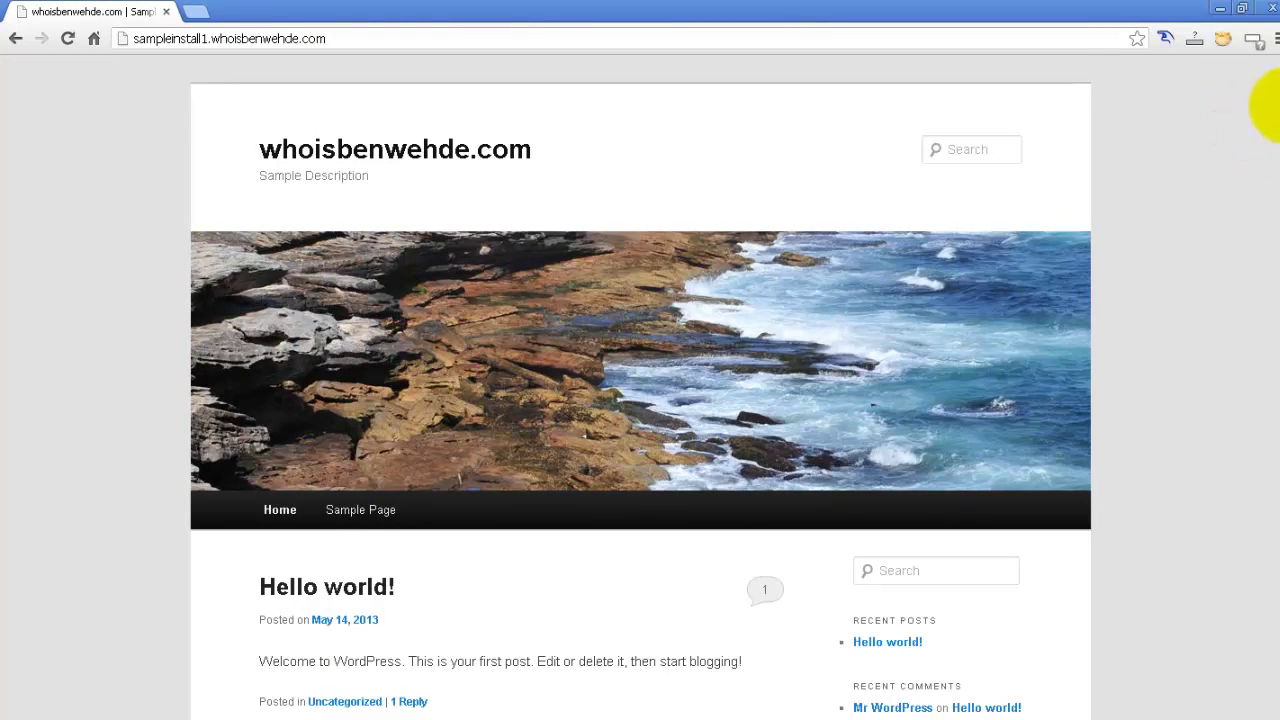
pyautogui.moveTo(1279, 106); pyautogui.dragTo(1279, 338)
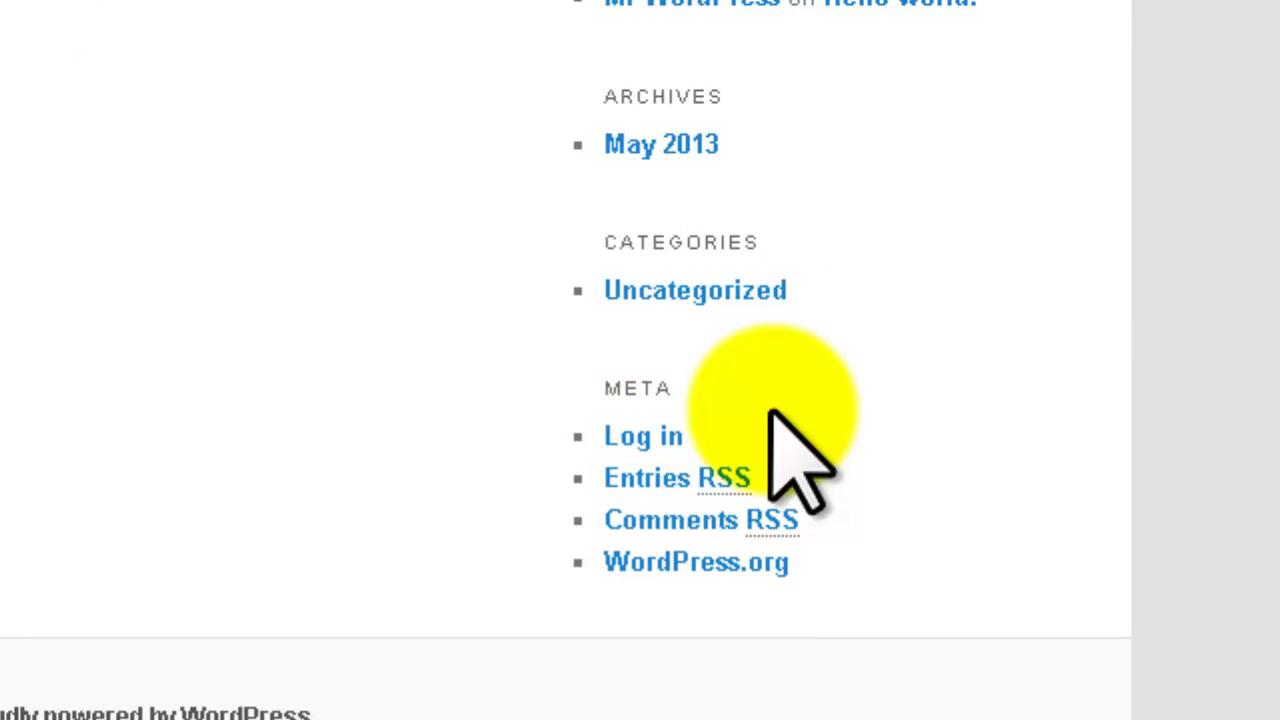
pyautogui.click(640, 436)
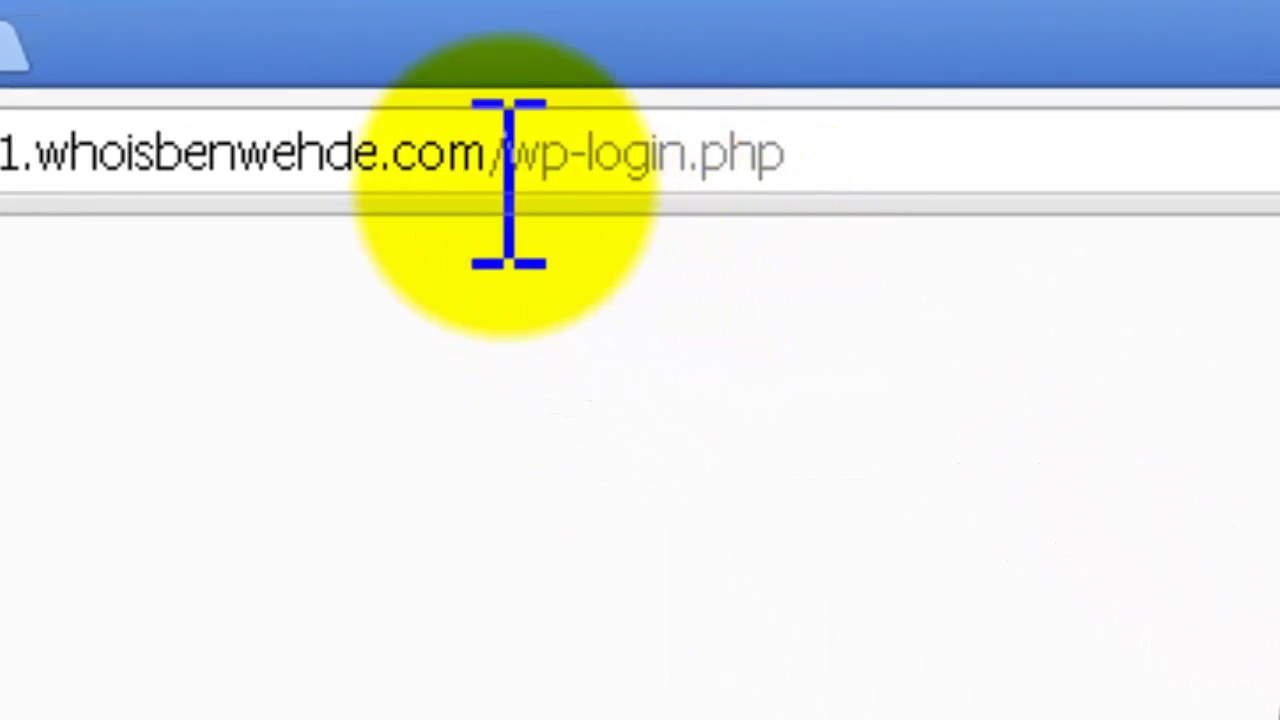
# Step: Sign in with the admin username and password, correcting a mistyped password, to reach the Dashboard
pyautogui.moveTo(491, 150); pyautogui.dragTo(1075, 130)
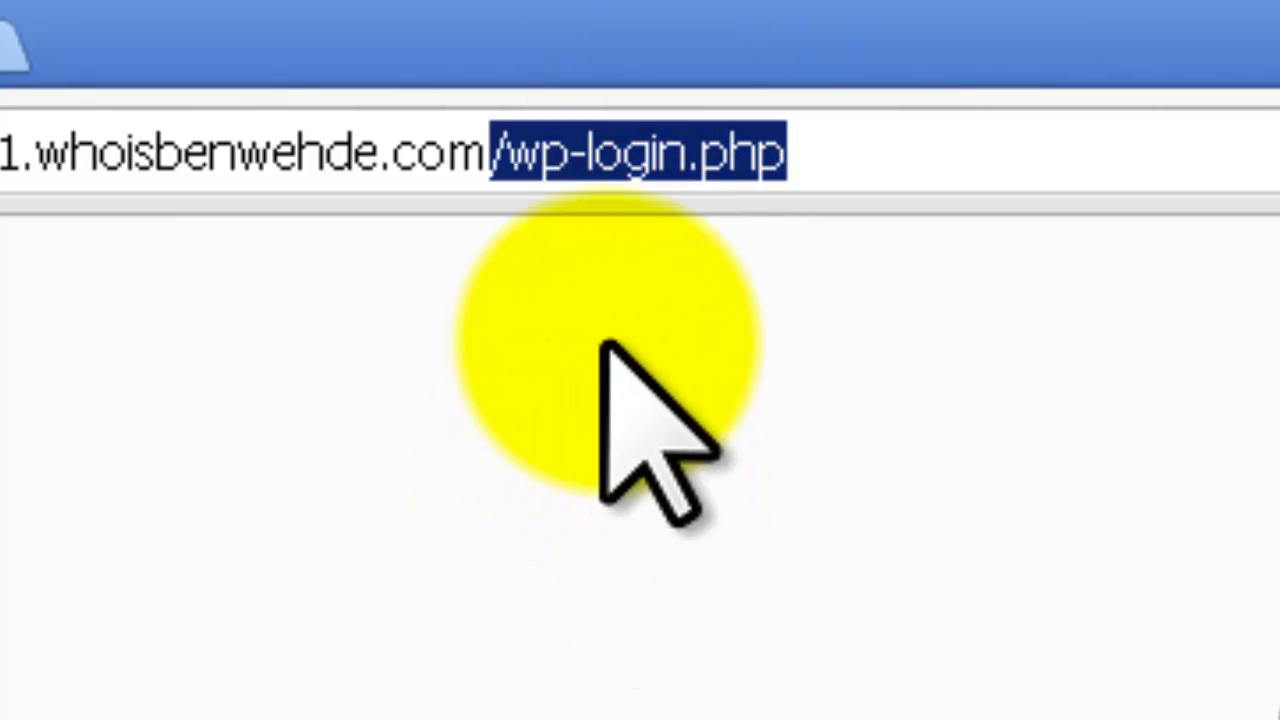
pyautogui.click(603, 345)
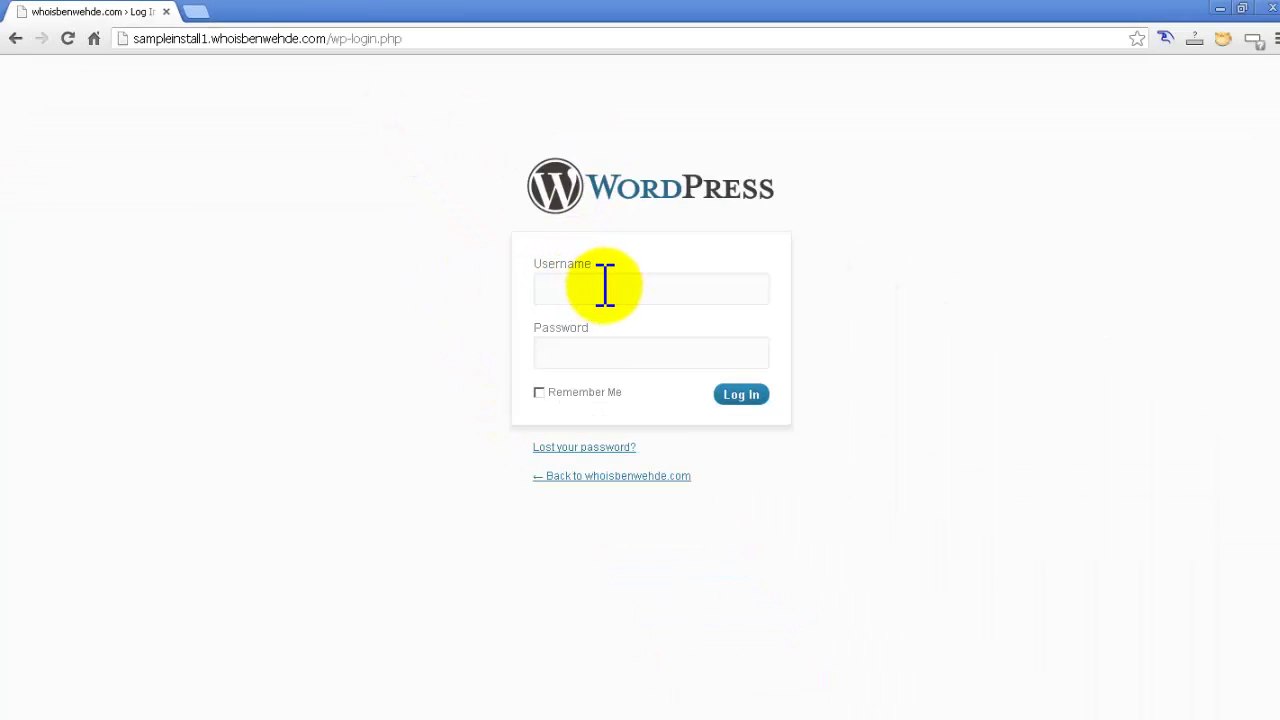
pyautogui.click(605, 287)
pyautogui.write('sampl')
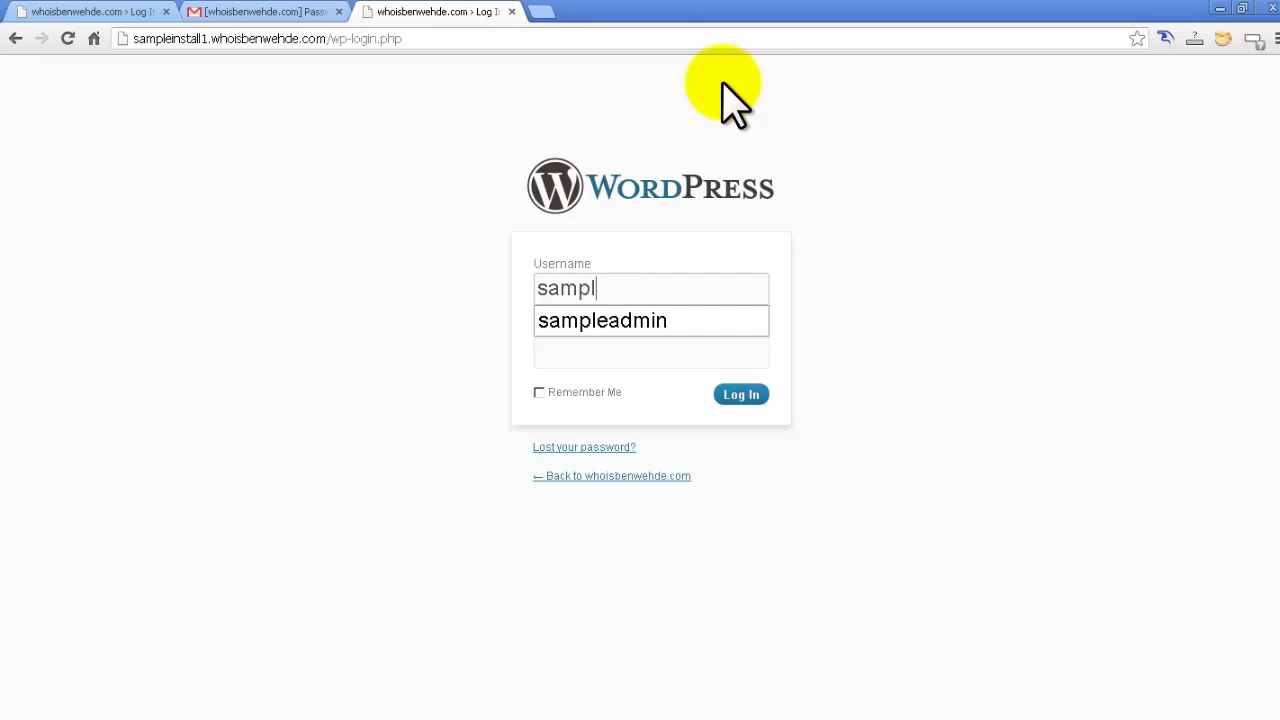
pyautogui.write('eadmin')
pyautogui.press('Tab')
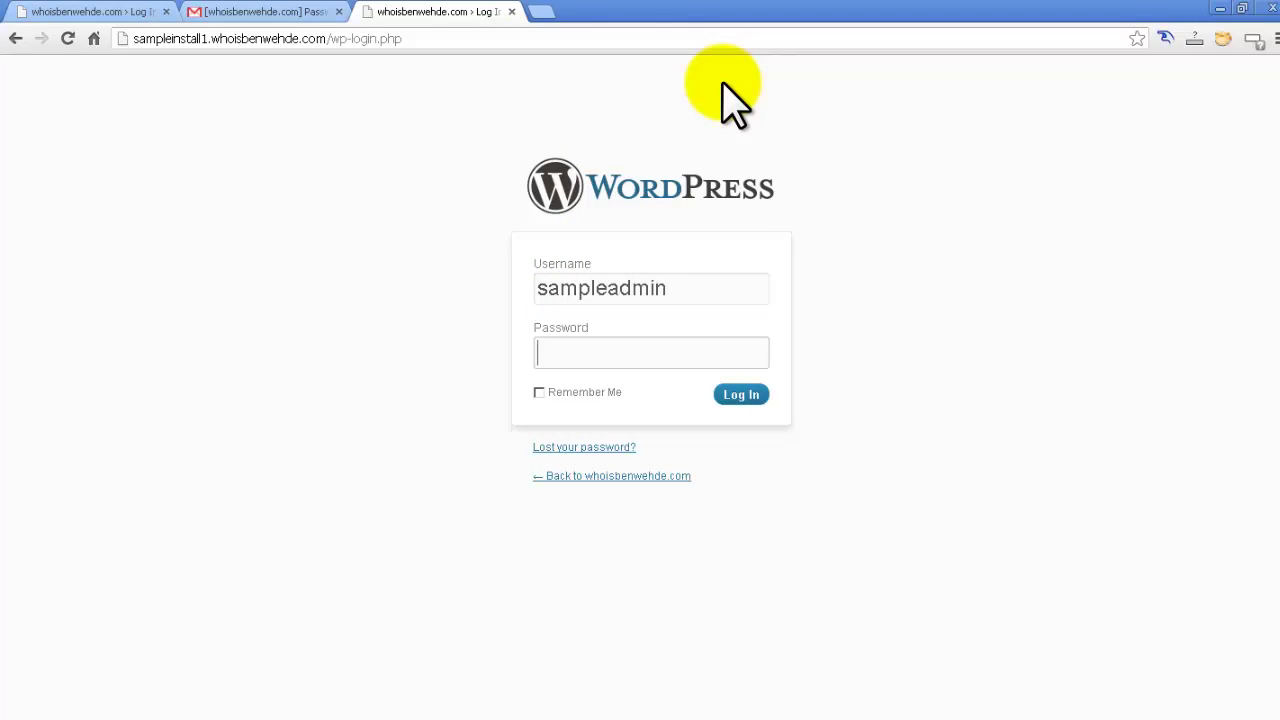
pyautogui.write('**********')
pyautogui.press('BackSpace')
pyautogui.press('BackSpace')
pyautogui.press('BackSpace')
pyautogui.press('BackSpace')
pyautogui.press('BackSpace')
pyautogui.press('BackSpace')
pyautogui.press('BackSpace')
pyautogui.press('BackSpace')
pyautogui.press('BackSpace')
pyautogui.press('BackSpace')
pyautogui.write('**************')
pyautogui.click(740, 395)
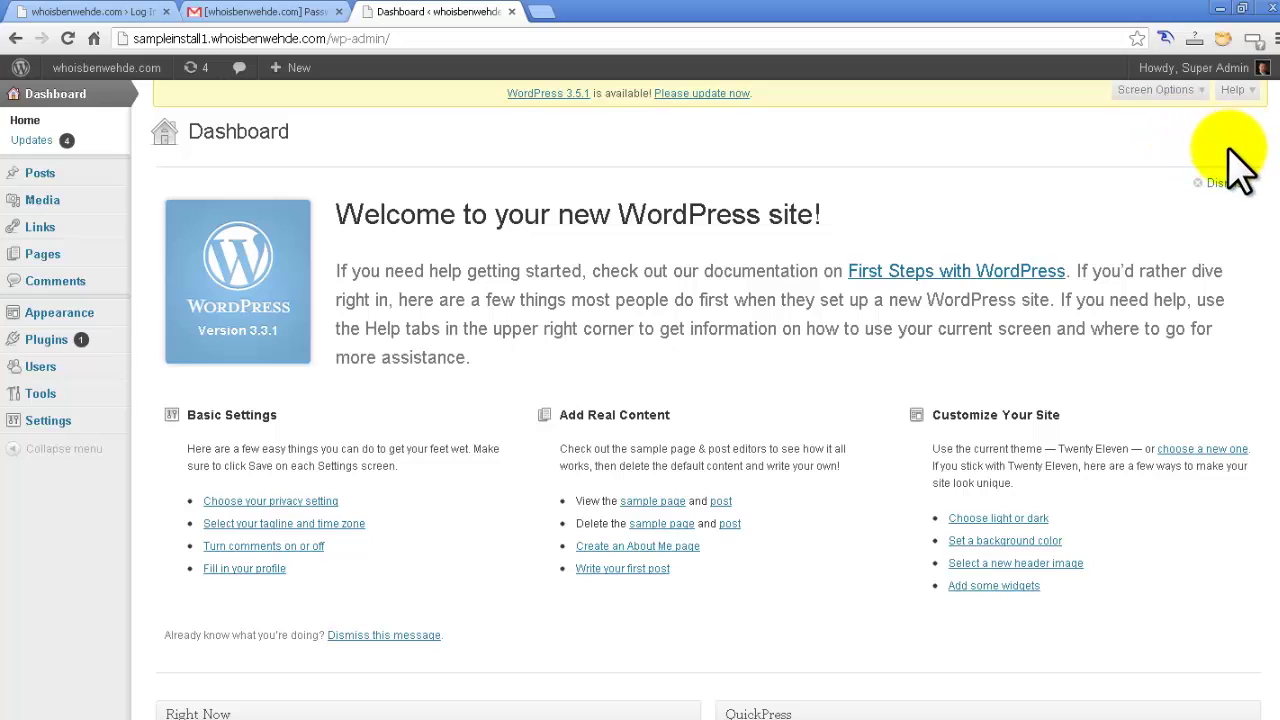
# Step: Dismiss the Welcome panel and drag the Right Now widget beneath Recent Comments
pyautogui.click(1222, 186)
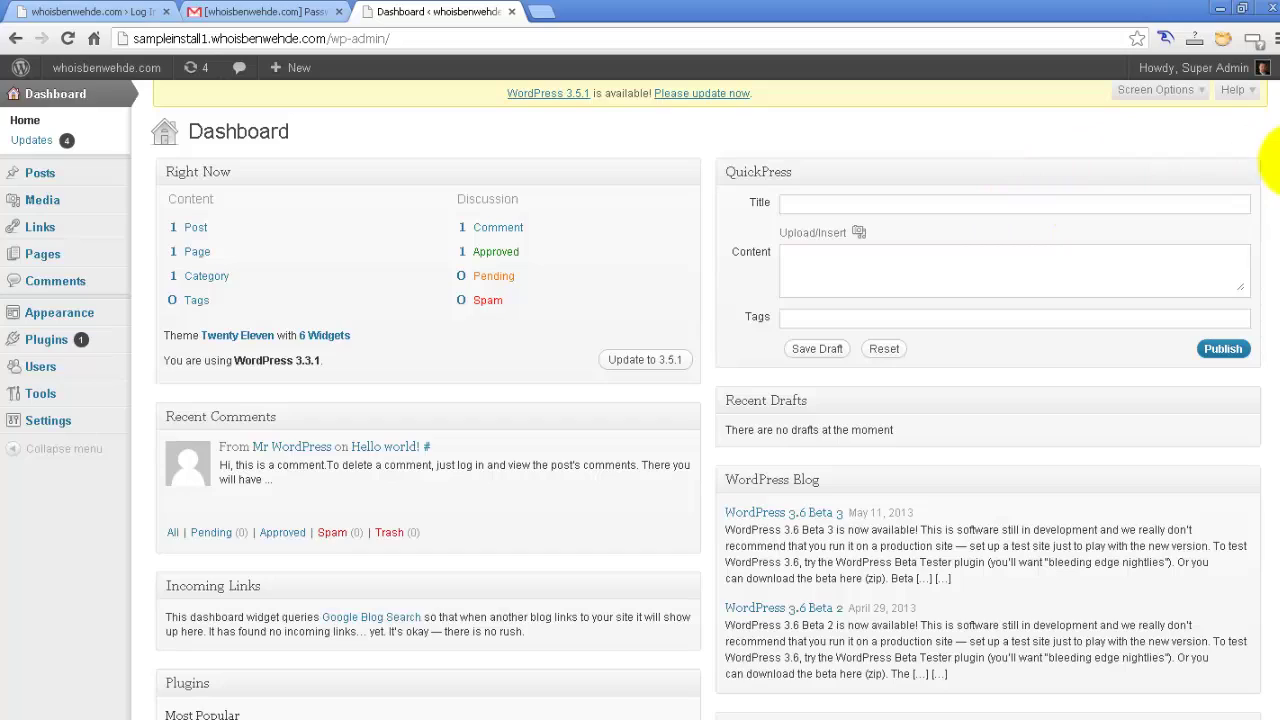
pyautogui.scroll(-1, 1275, 212)
pyautogui.scroll(-2, 1275, 212)
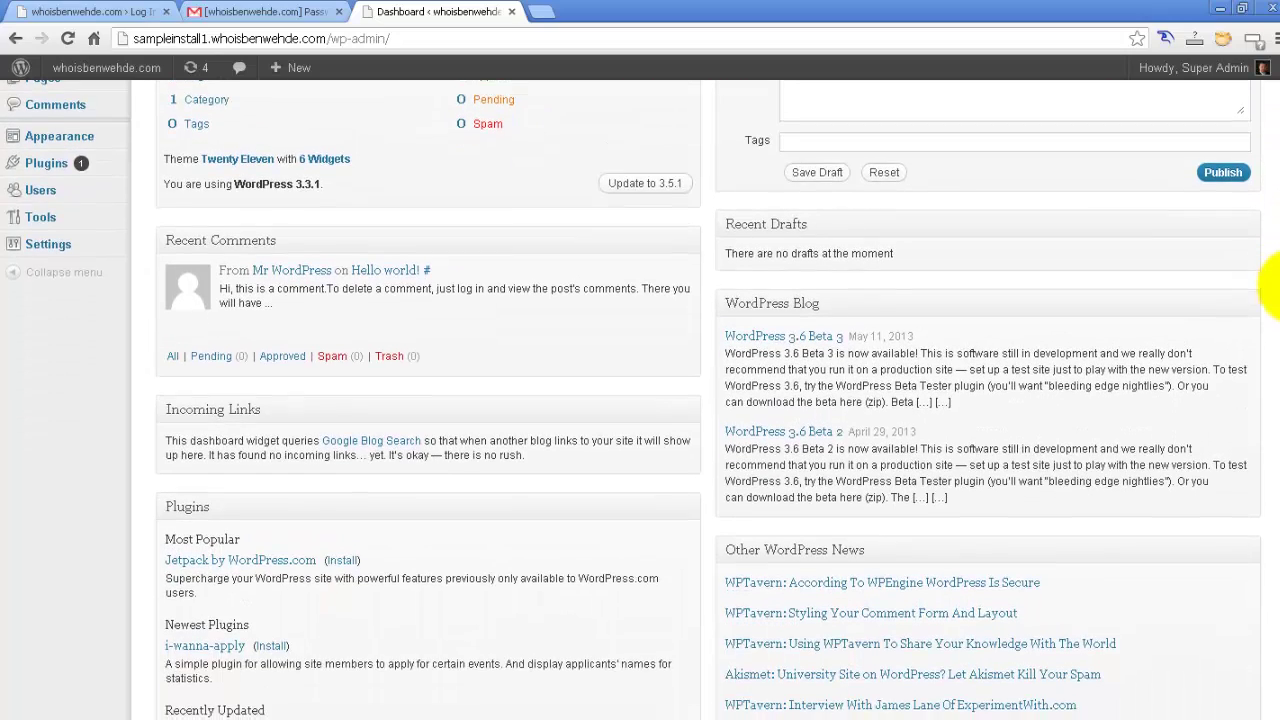
pyautogui.scroll(3, 1275, 400)
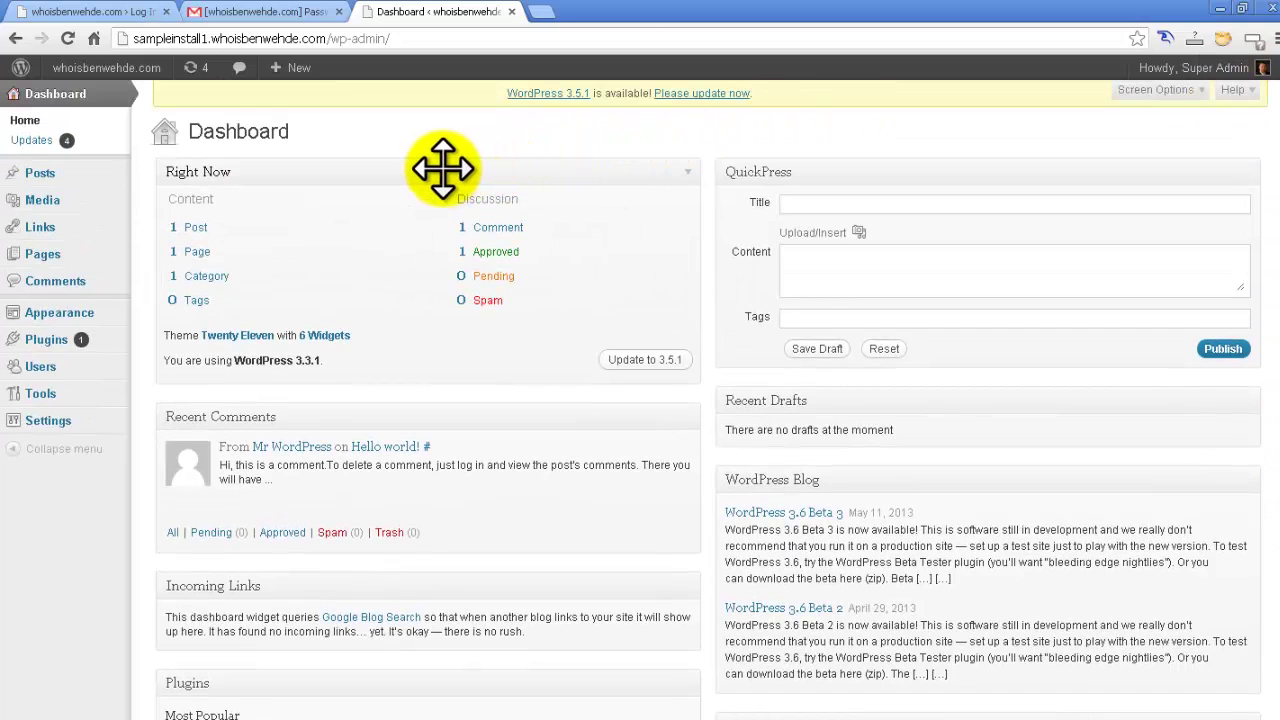
pyautogui.moveTo(437, 168); pyautogui.dragTo(519, 333)
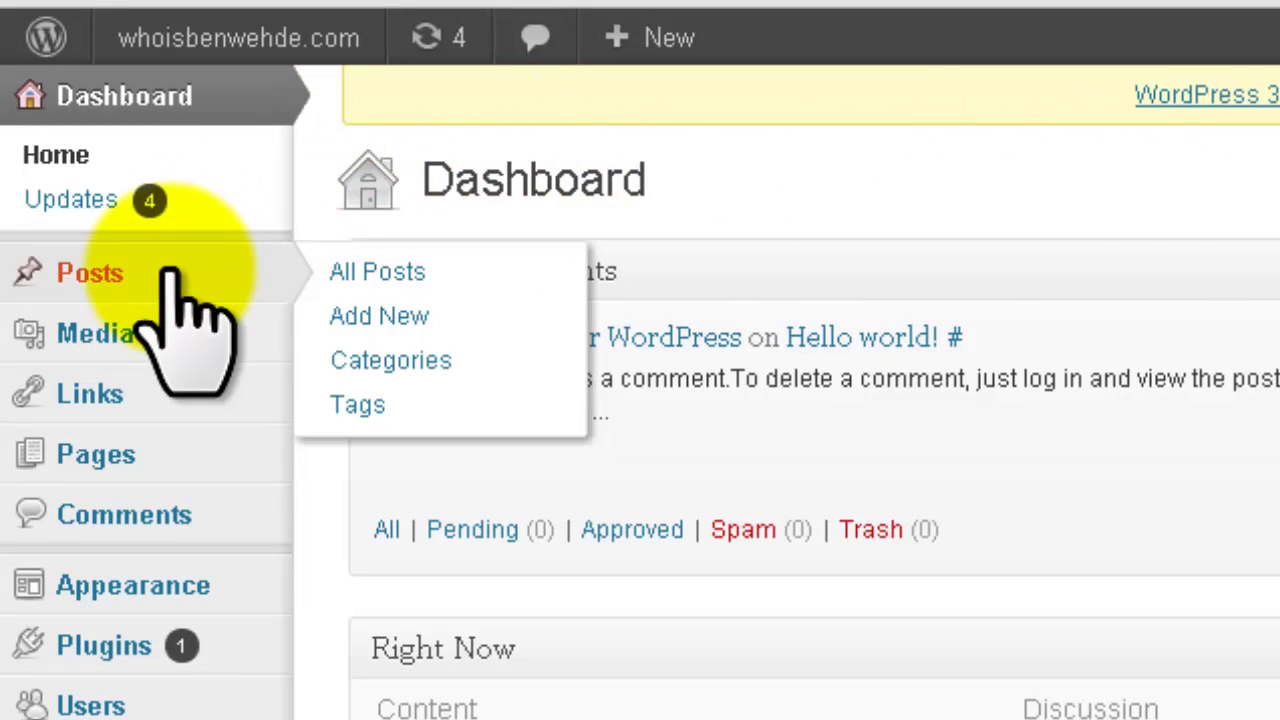
pyautogui.moveTo(130, 324)
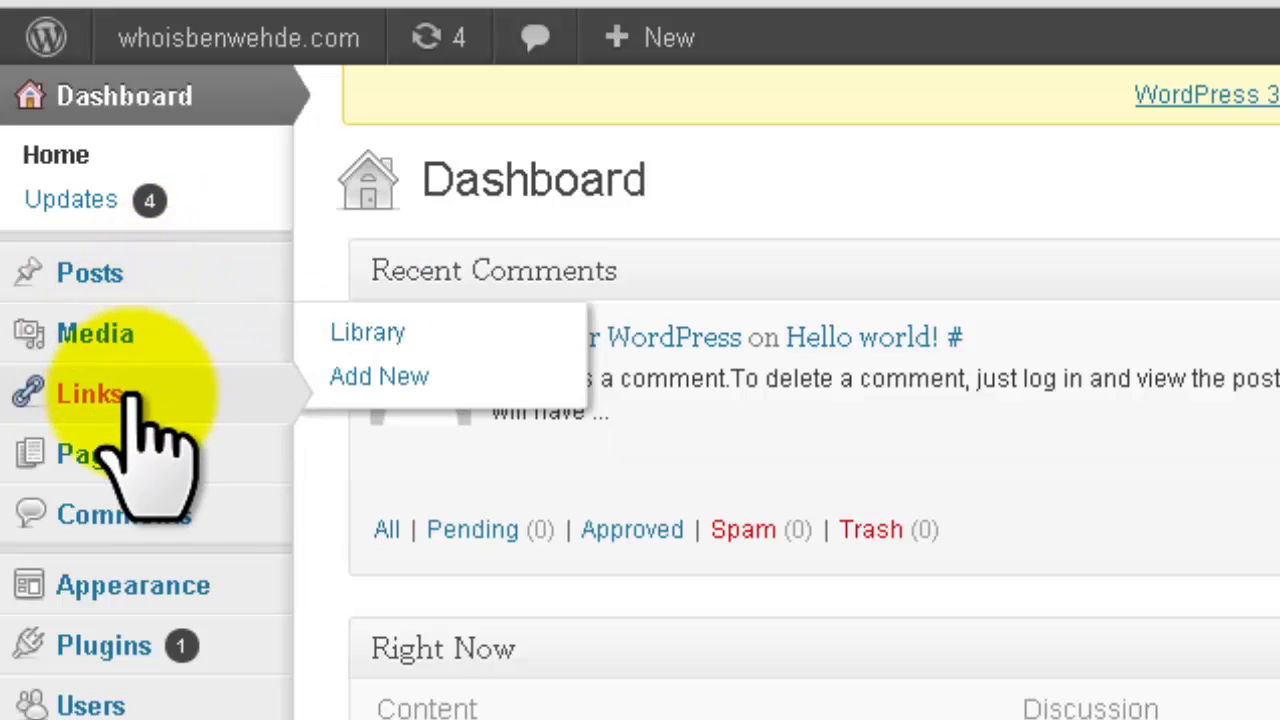
pyautogui.moveTo(131, 447)
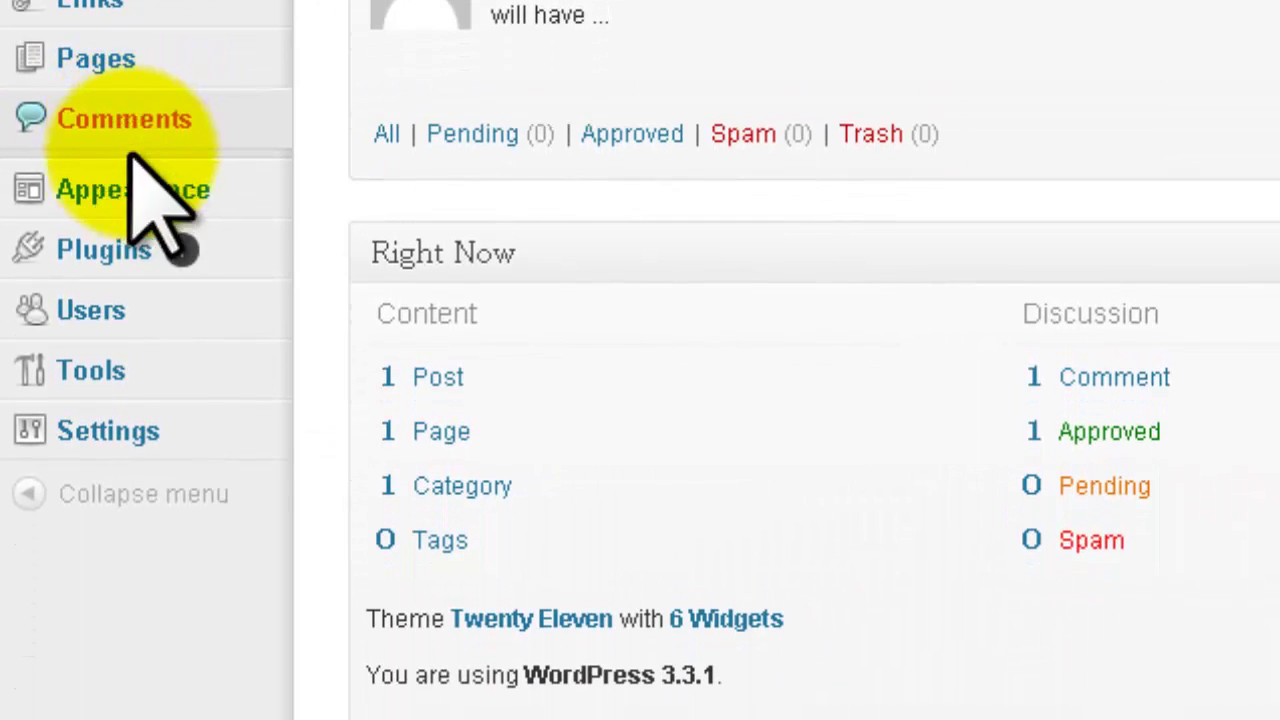
pyautogui.moveTo(128, 586)
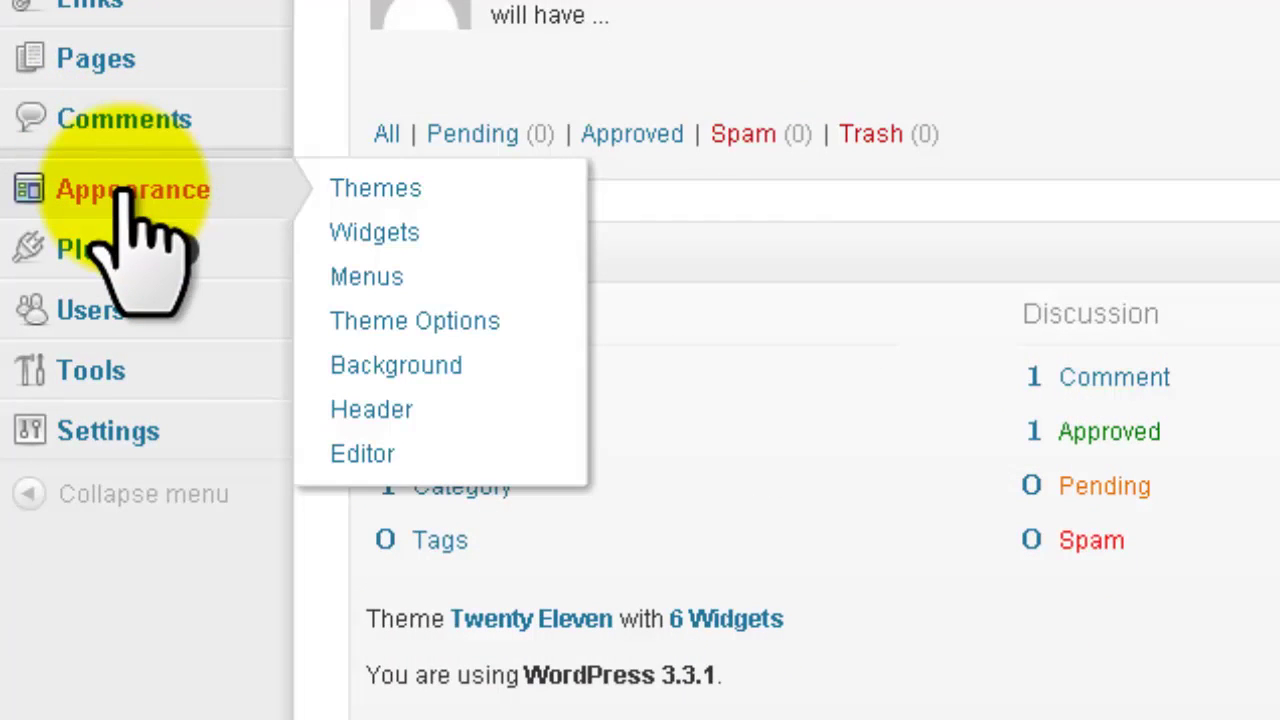
pyautogui.moveTo(112, 258)
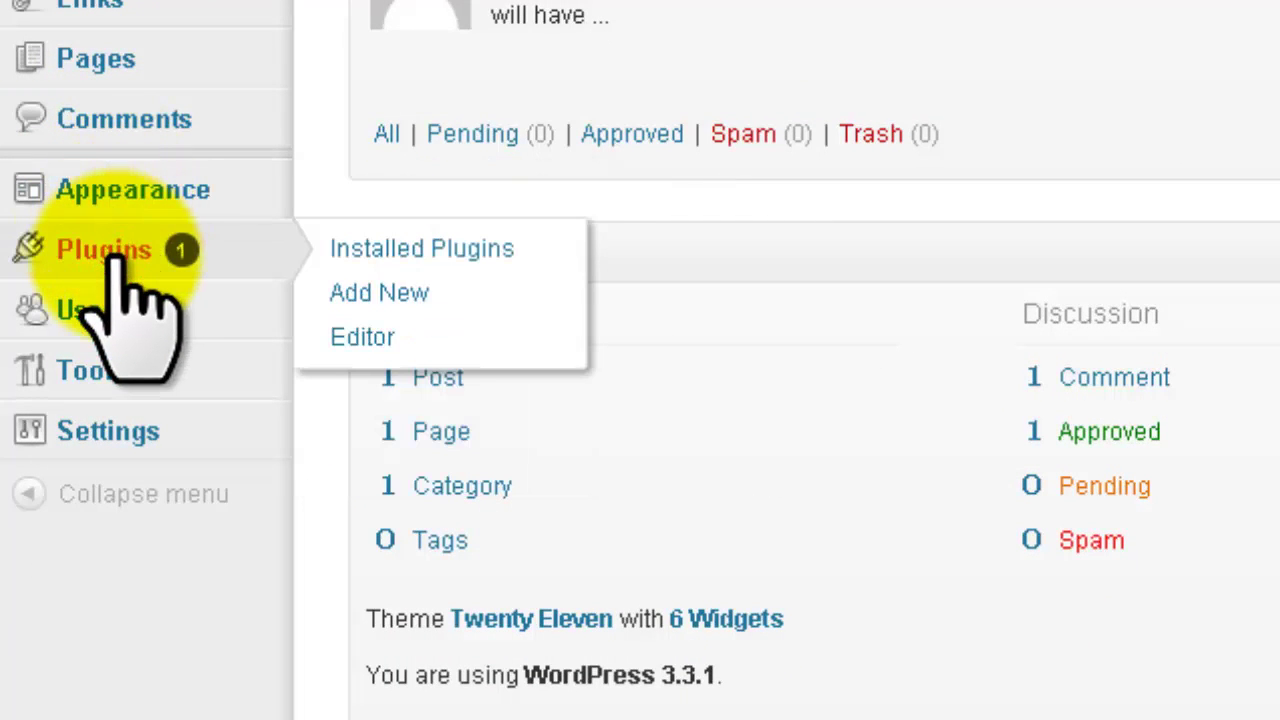
pyautogui.moveTo(110, 310)
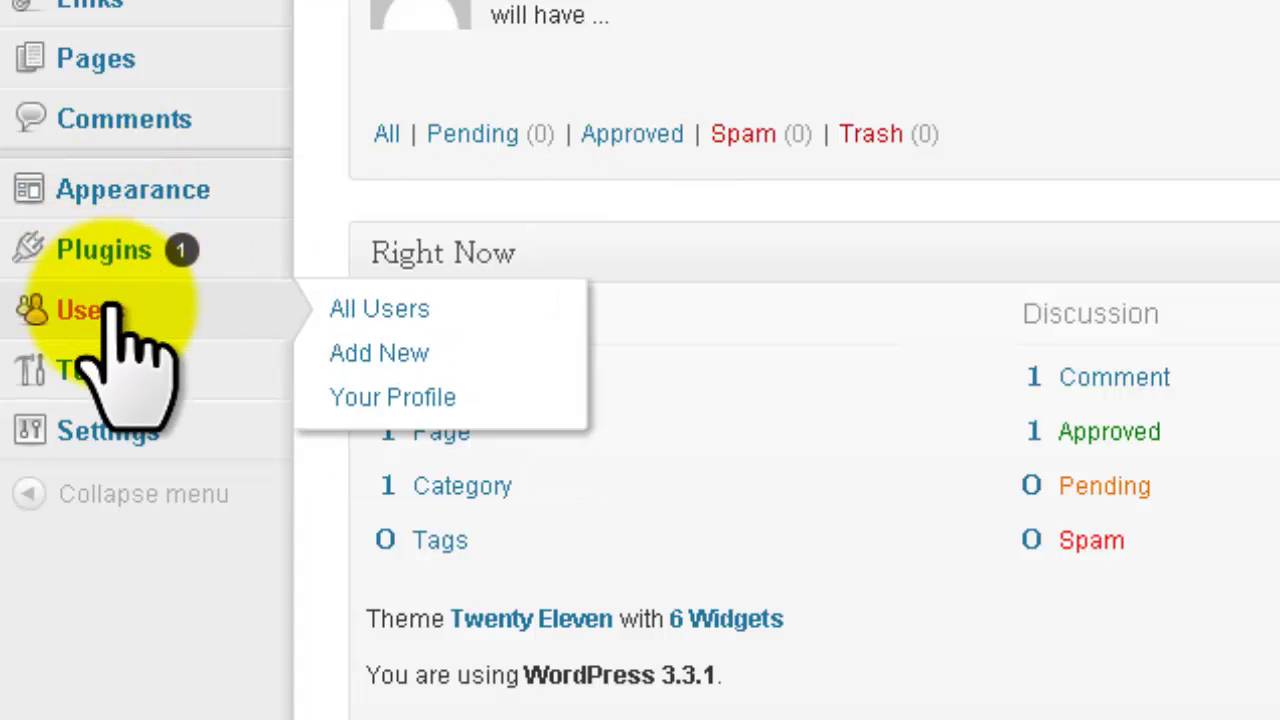
pyautogui.moveTo(112, 380)
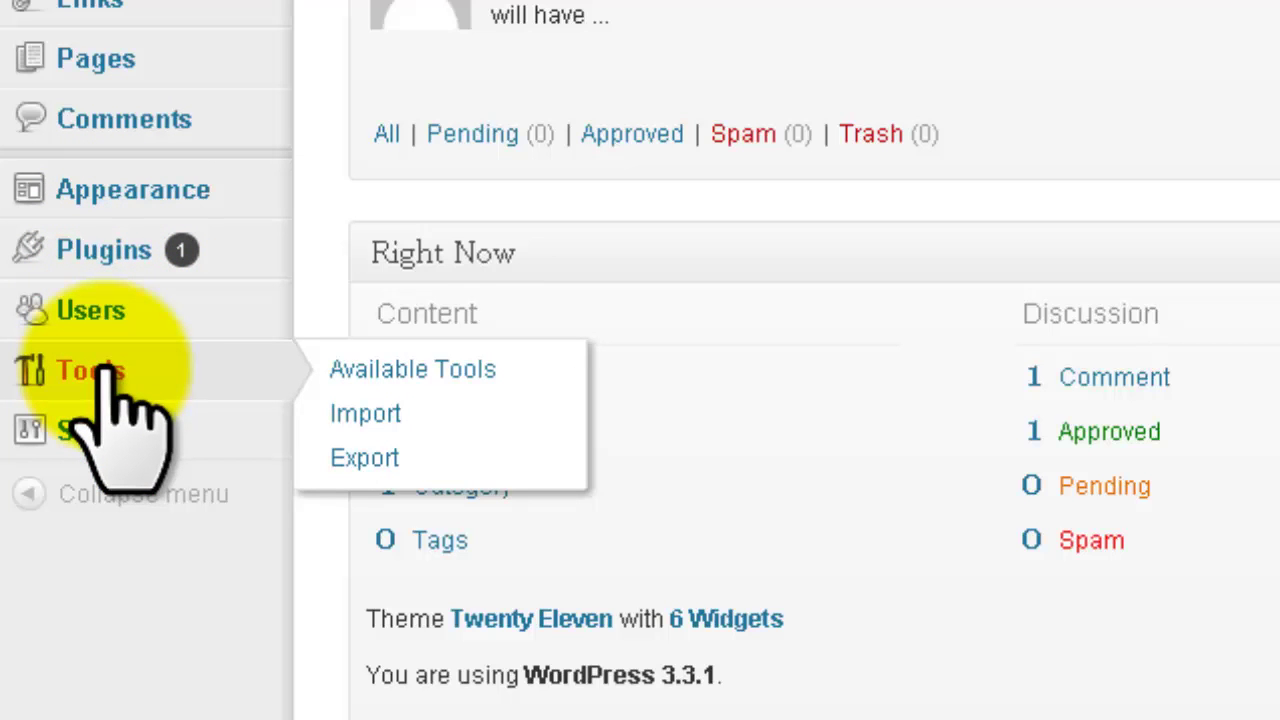
pyautogui.moveTo(112, 442)
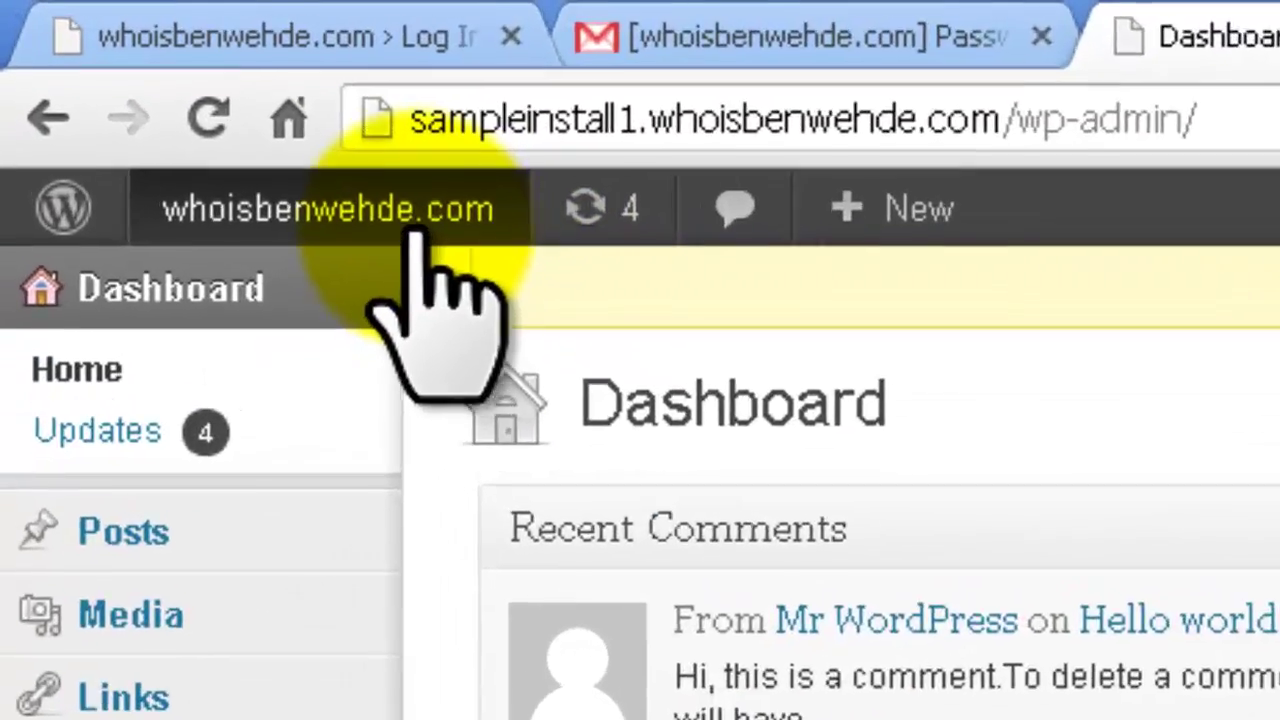
pyautogui.moveTo(122, 70)
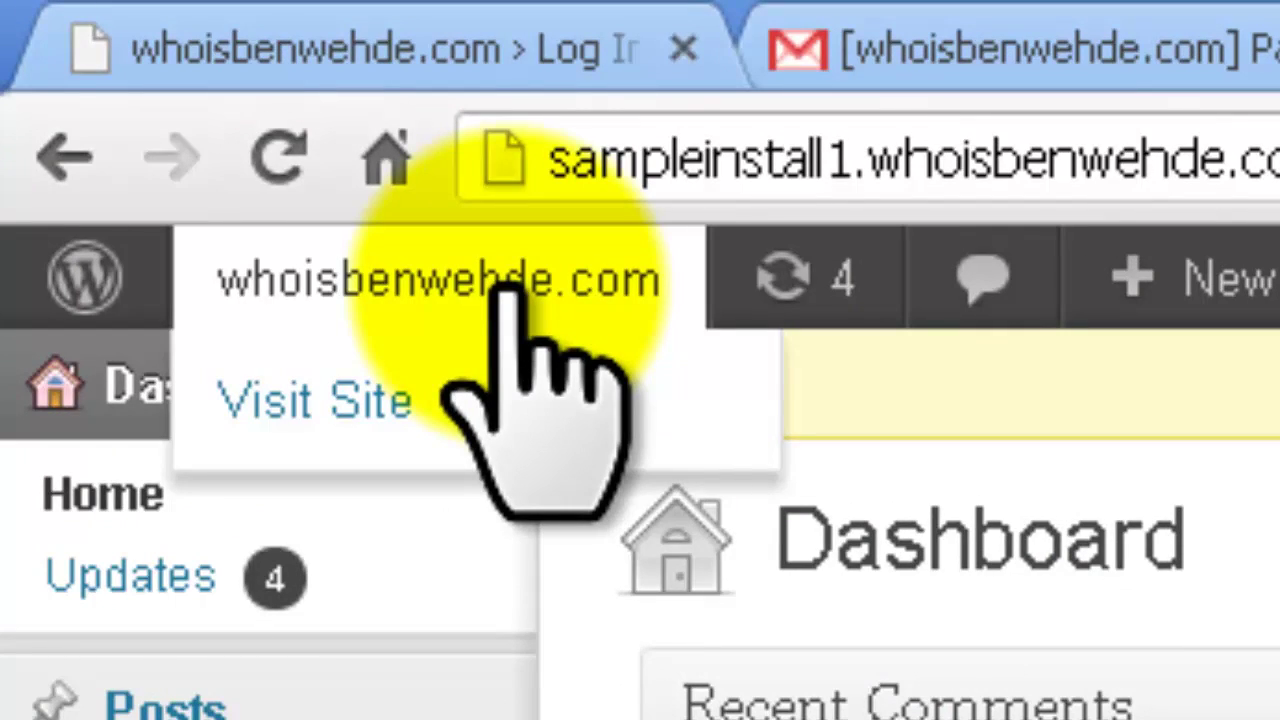
pyautogui.click(360, 398)
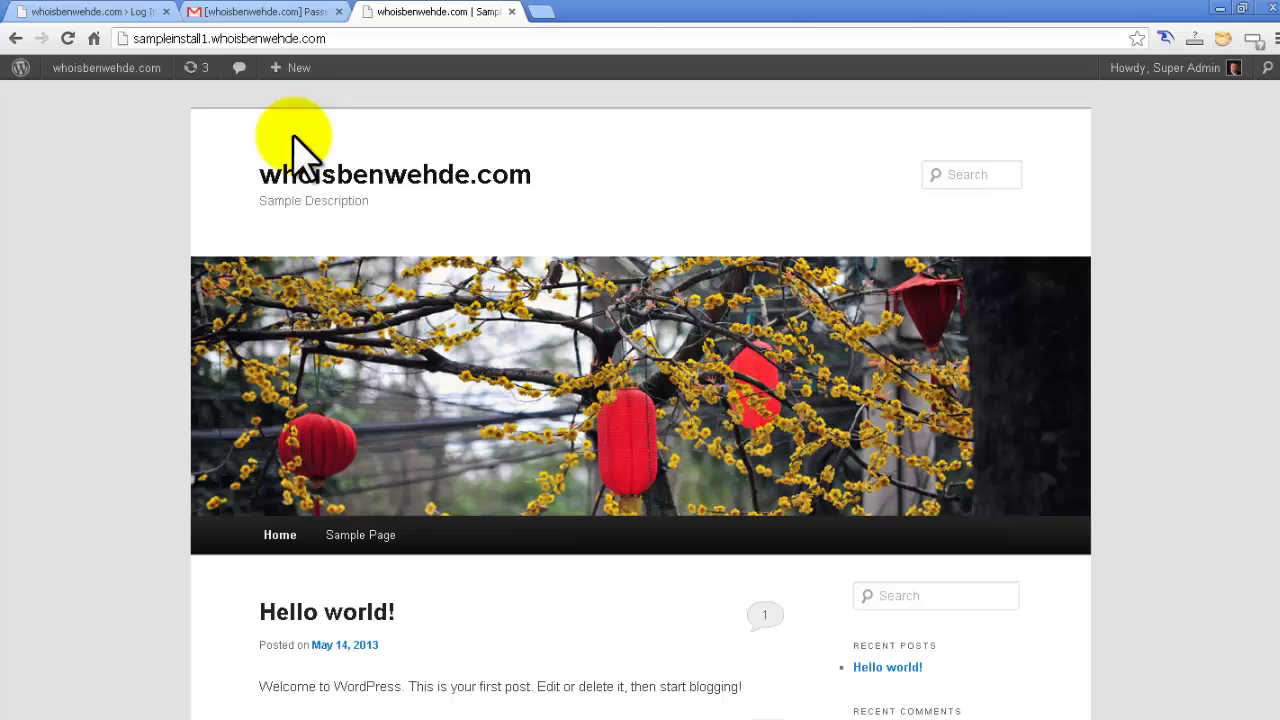
pyautogui.moveTo(108, 70)
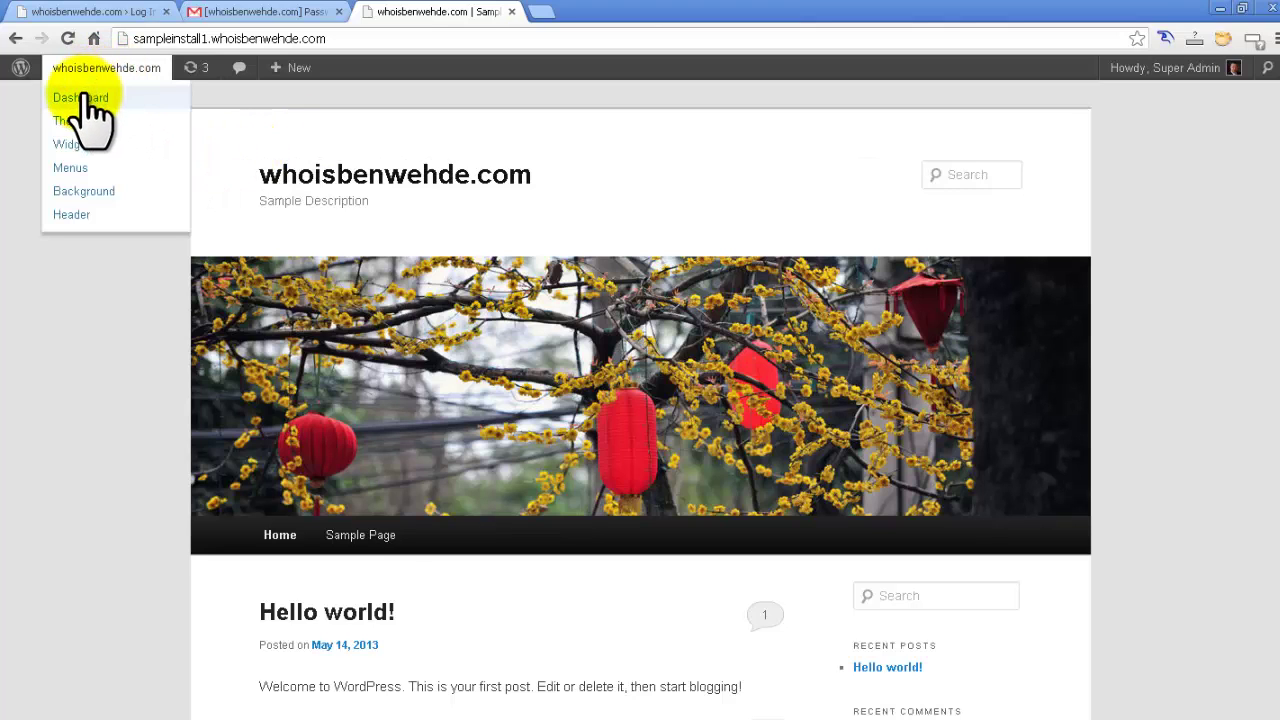
pyautogui.click(83, 98)
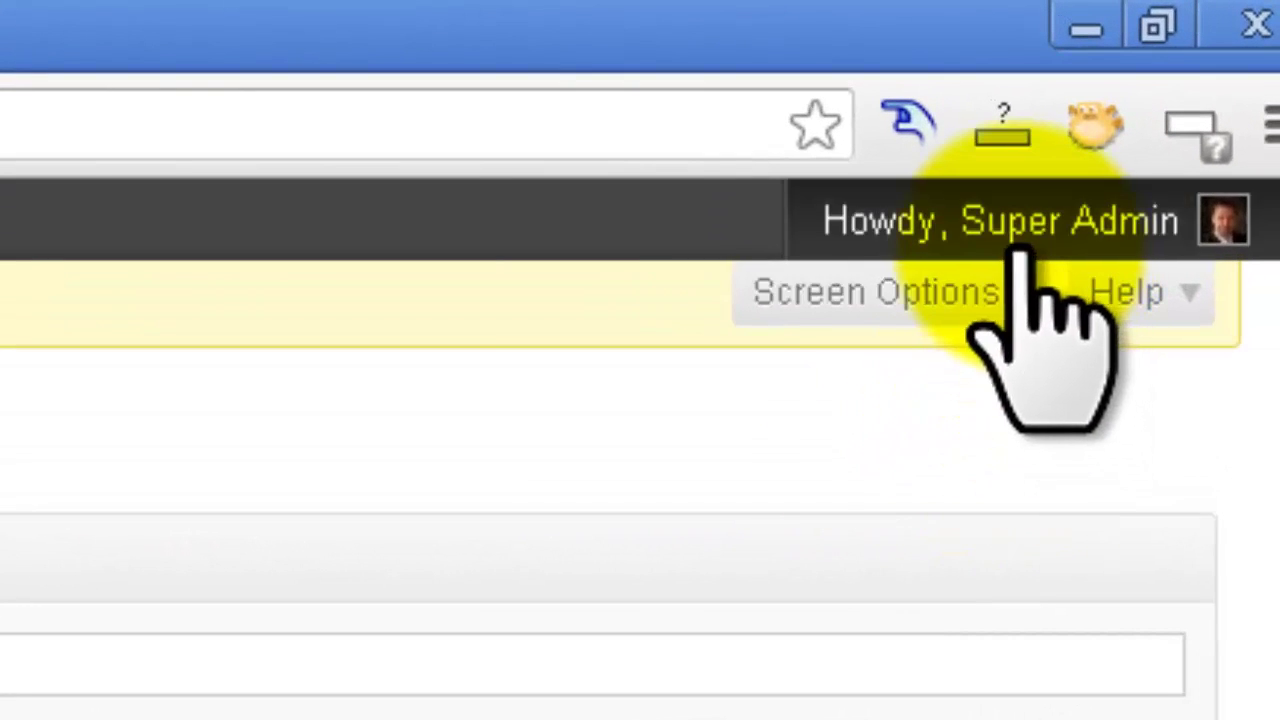
pyautogui.moveTo(1000, 238)
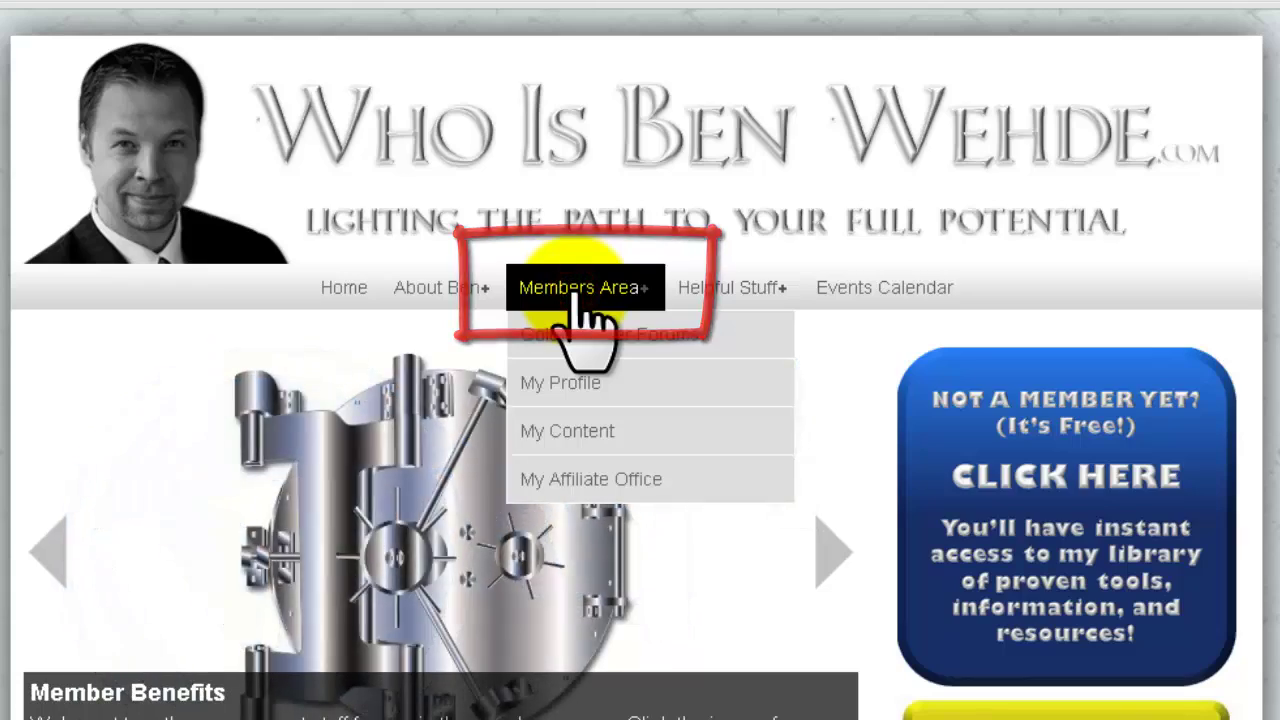
# Step: Go to the Members Area page and scroll down its Home of Bionic U content
pyautogui.click(578, 298)
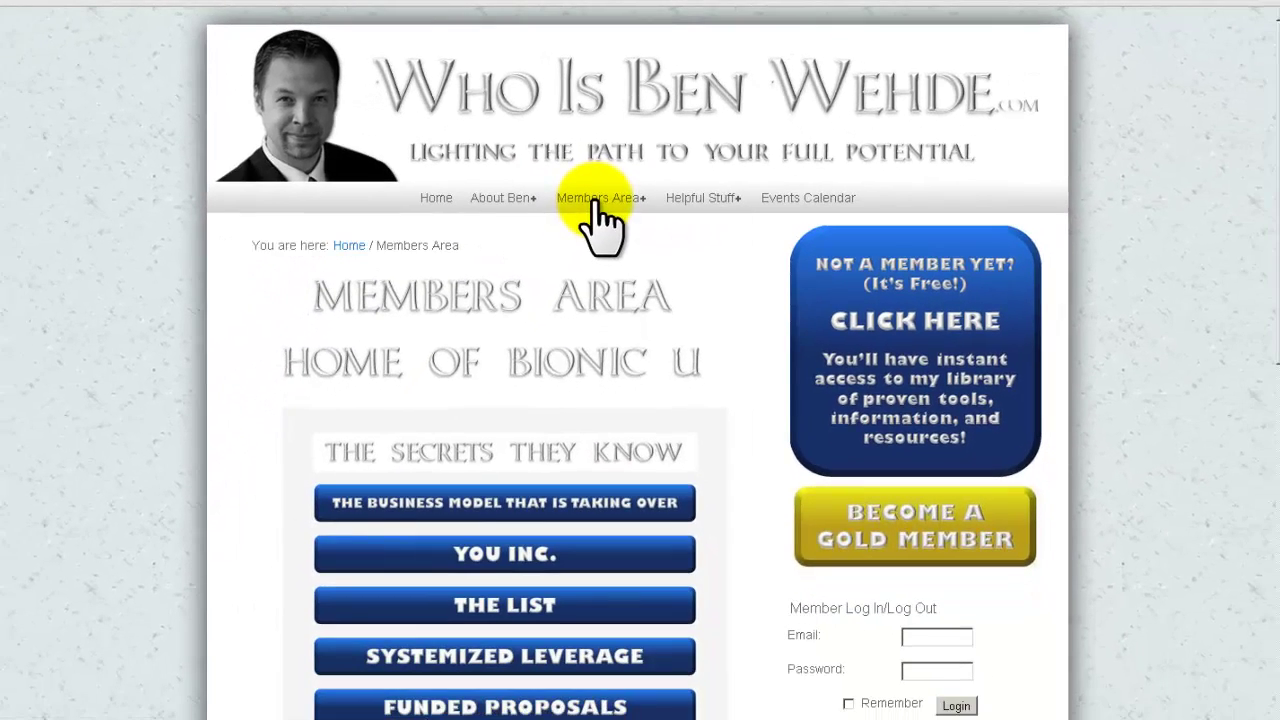
pyautogui.scroll(-1, 1265, 180)
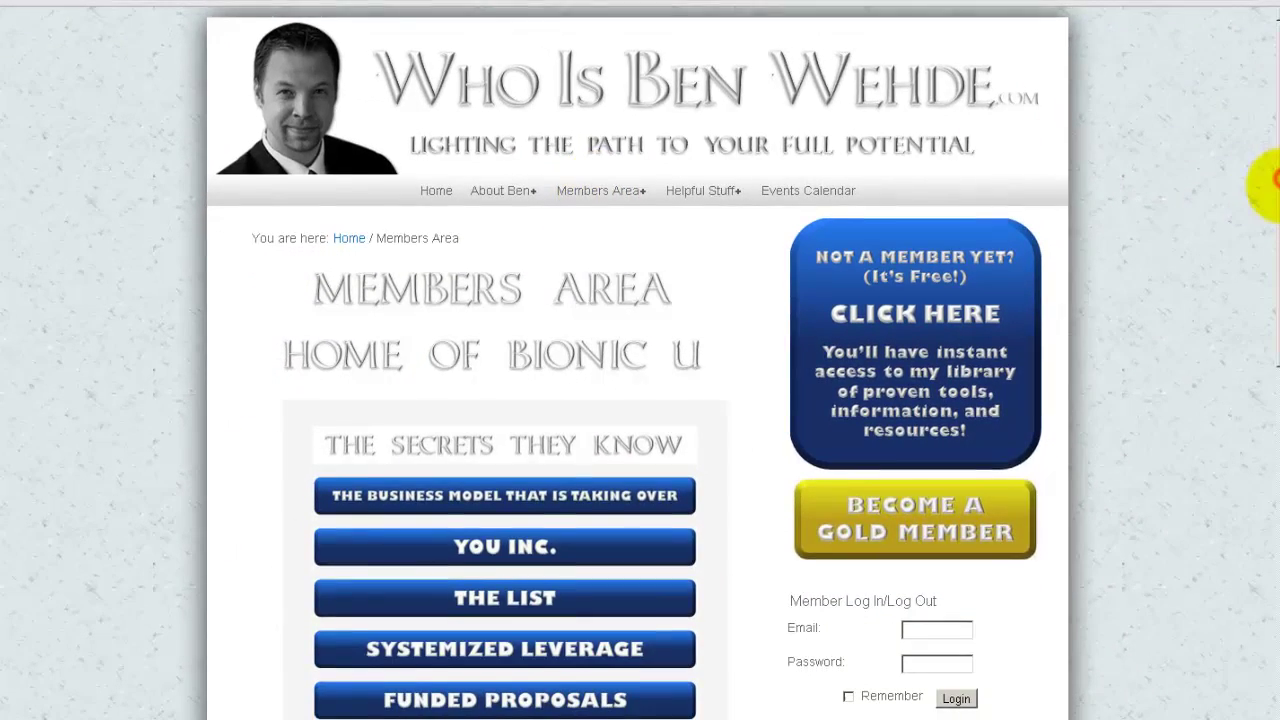